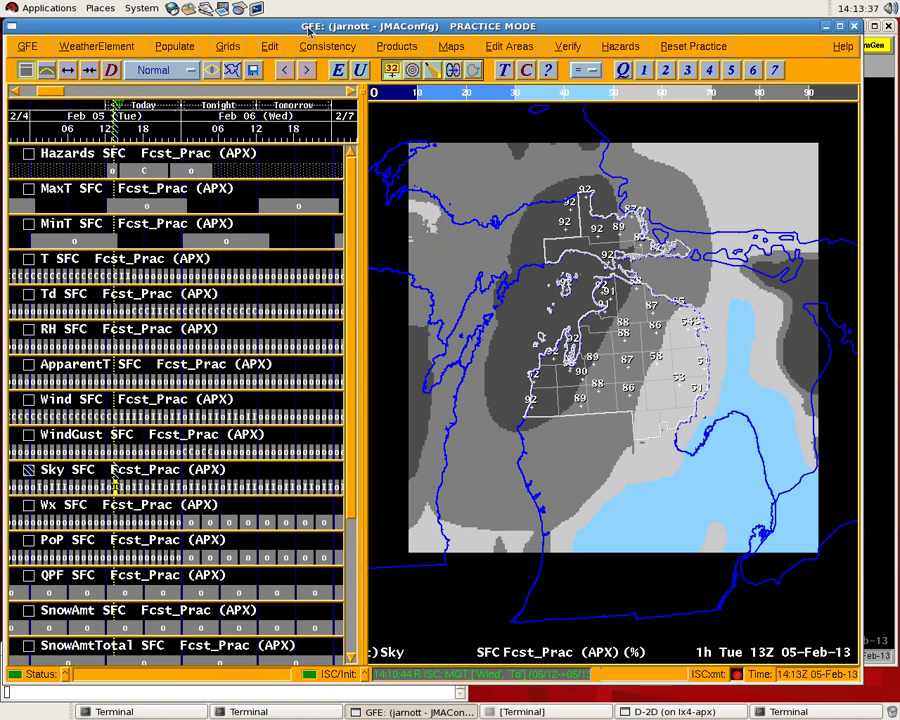
- Lower the GFE editor behind D-2D to reveal the Great Lakes visible satellite loop
left_click_drag(308, 30, 225, 21)
middle_click(225, 21)
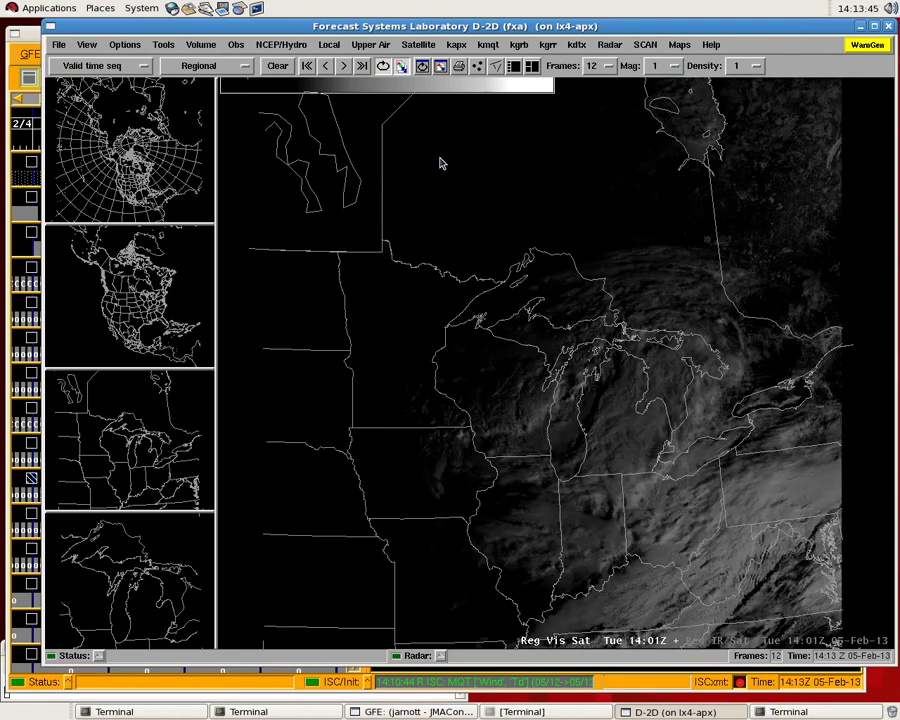
- Toggle between IR, visible and map-only satellite views, then bring the GFE Sky grid forward
key("t")
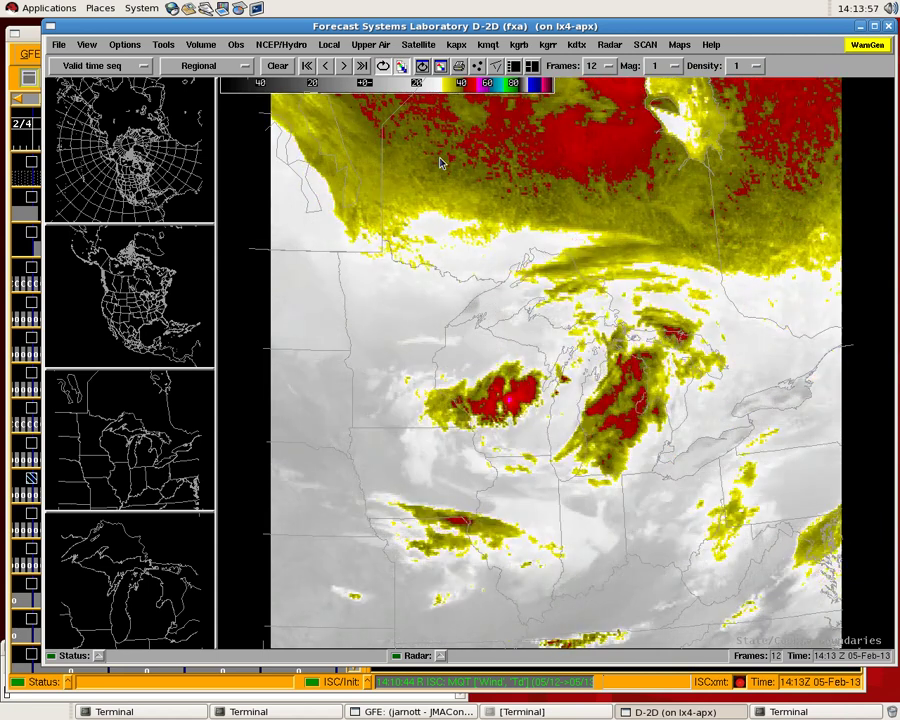
key("t")
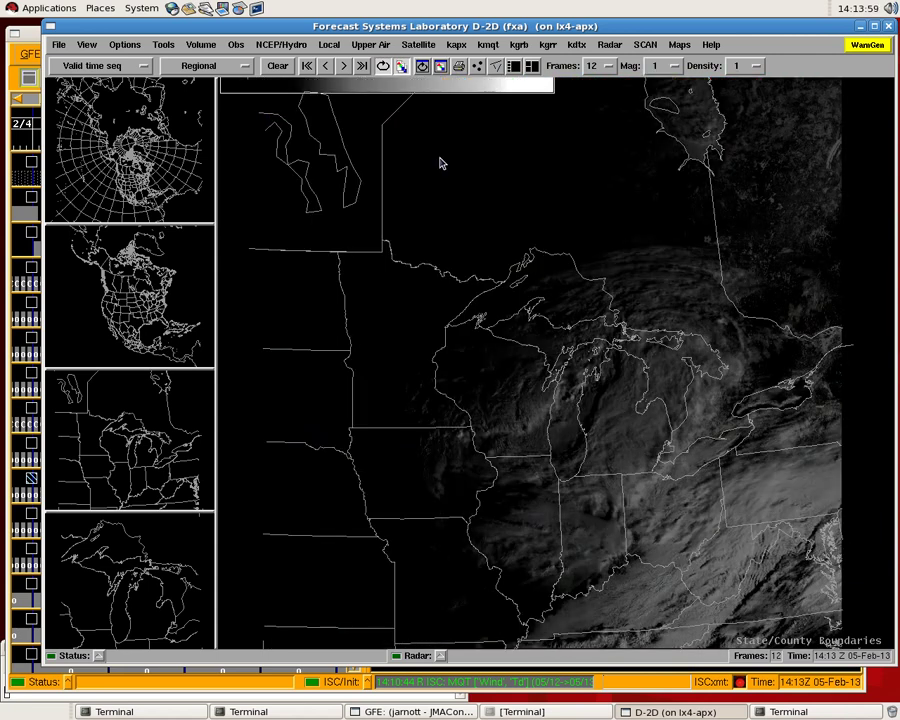
key("t")
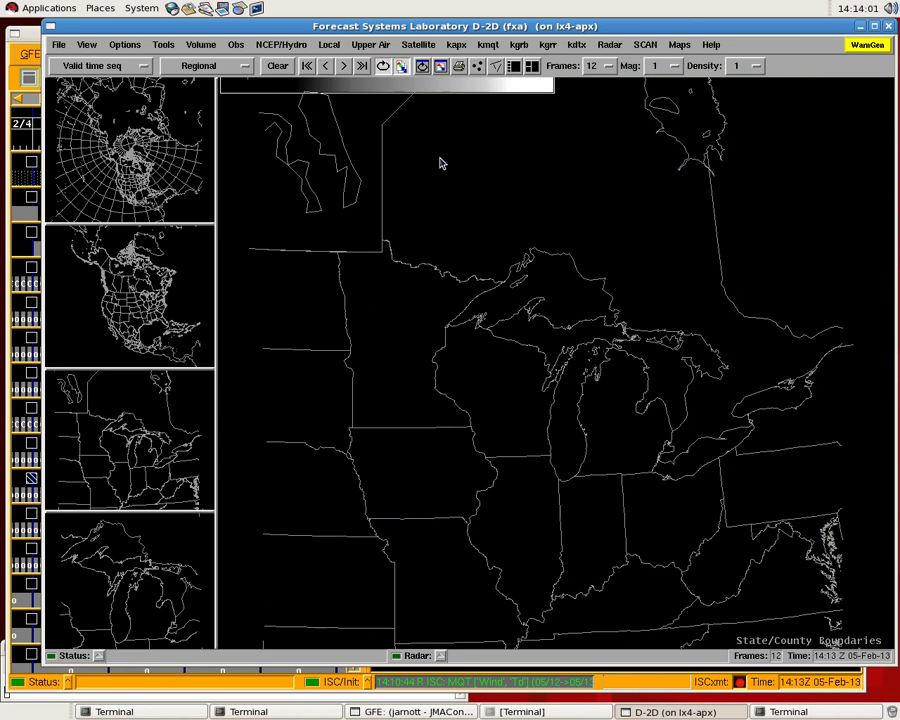
key("t")
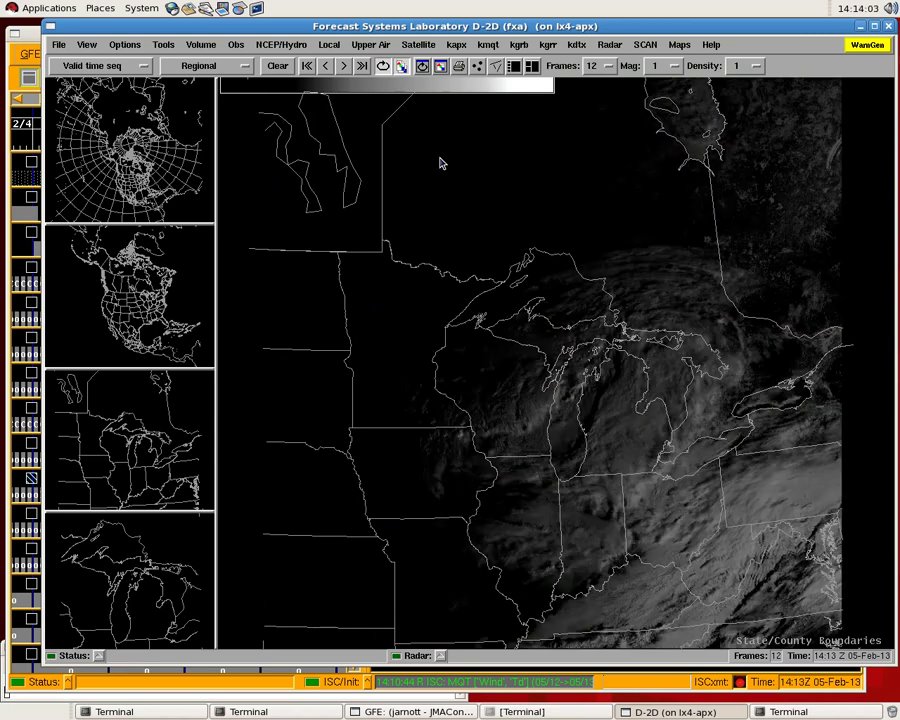
key("t")
key("t")
key("t")
key("t")
left_click(28, 30)
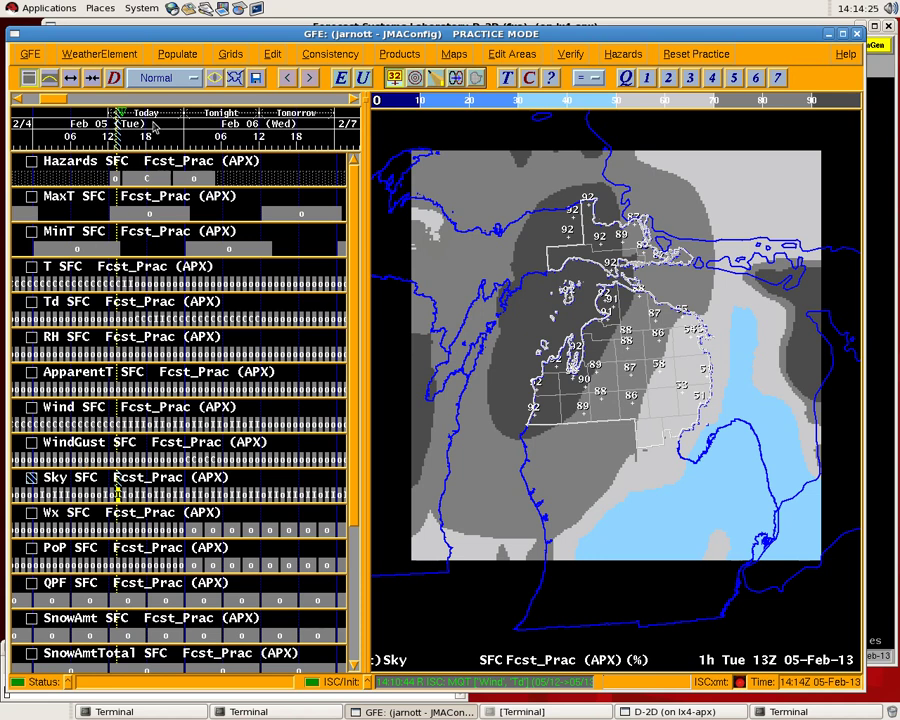
- Launch Populate > ESTF_Satellite for Sky, move its dialog onto the map, and choose IR11
left_click(177, 54)
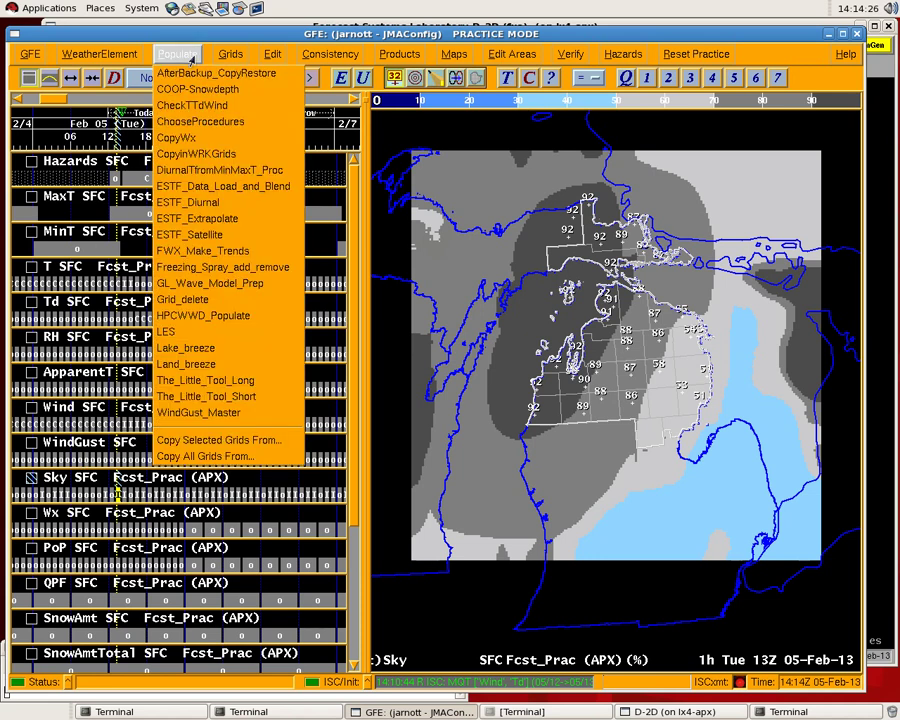
left_click(250, 242)
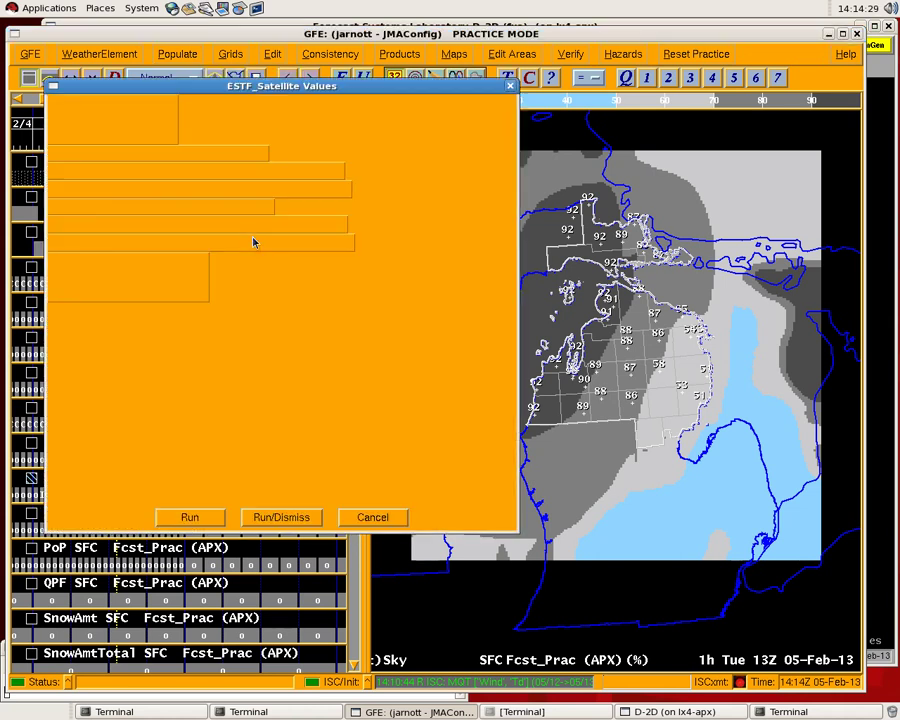
left_click_drag(240, 36, 383, 74)
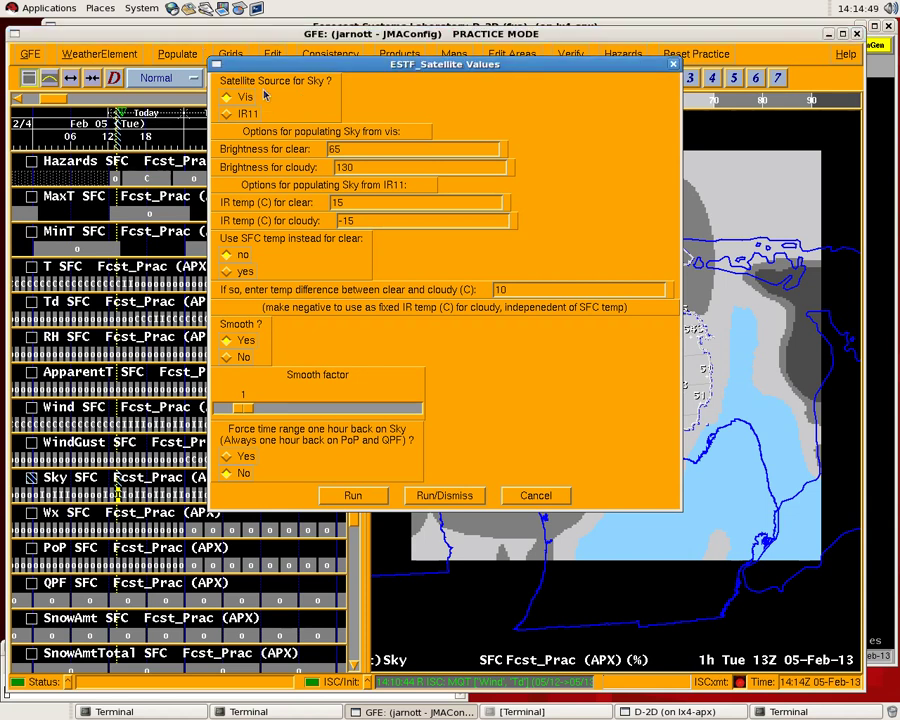
left_click(227, 113)
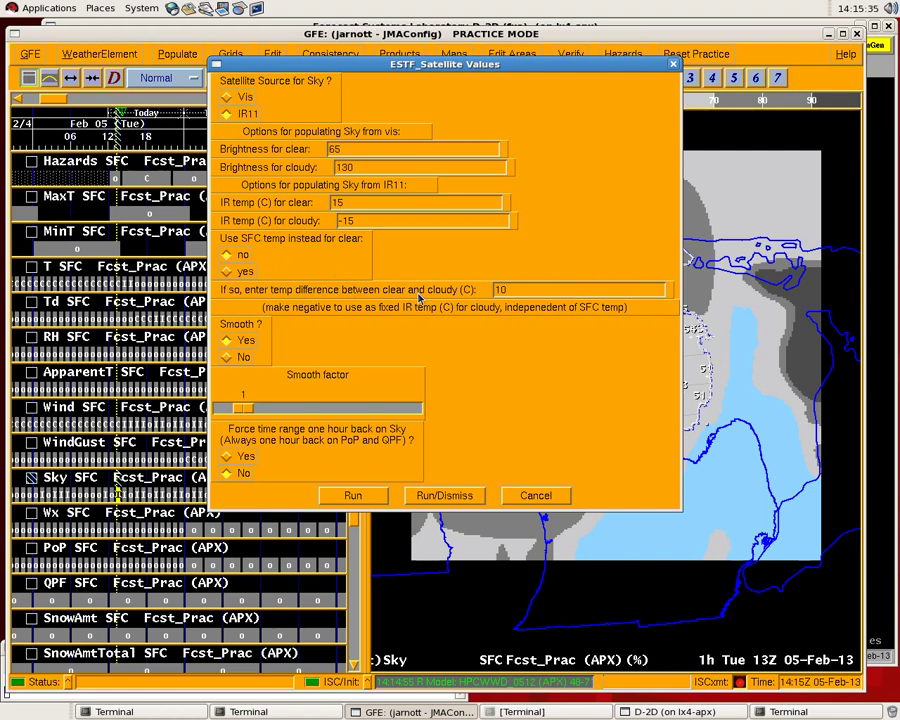
- Run ESTF_Satellite from IR11, filling Sky with 100 over Michigan, then raise the D-2D IR loop
left_click(503, 289)
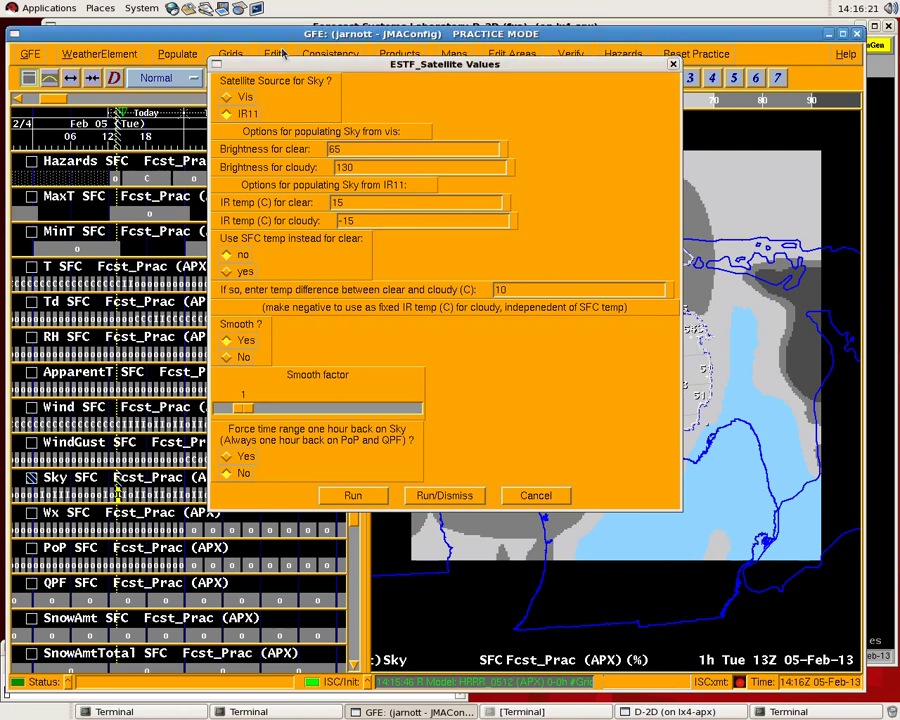
left_click(442, 495)
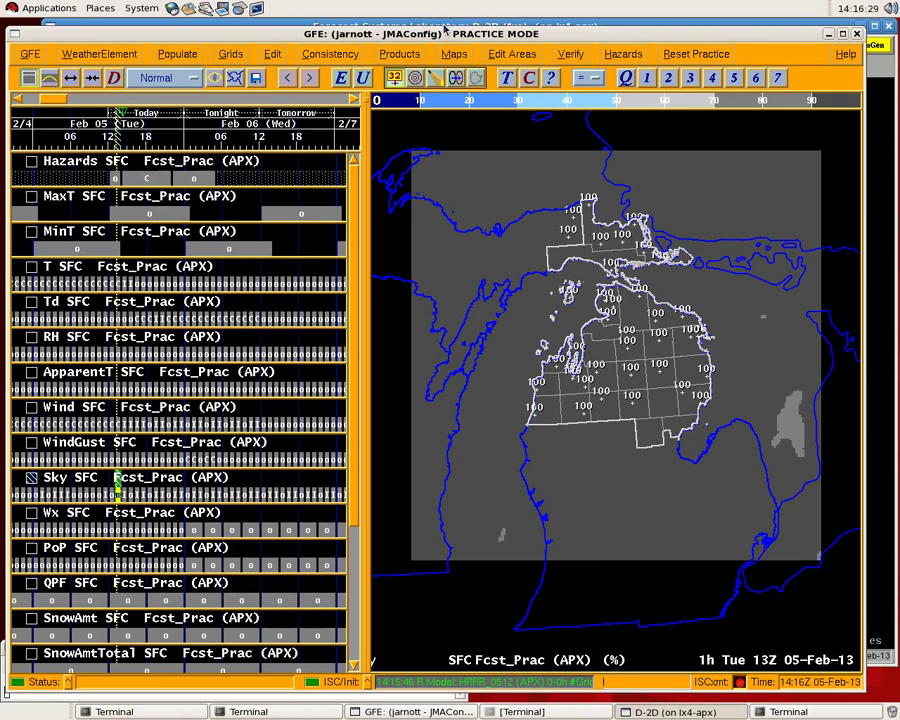
left_click(313, 28)
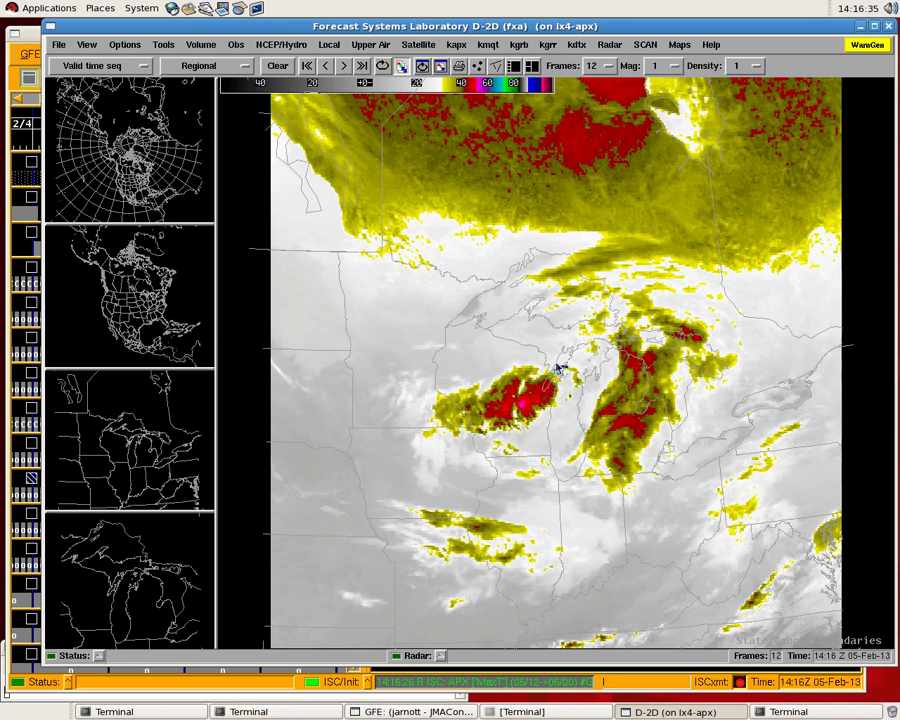
scroll(558, 370, "up", 2)
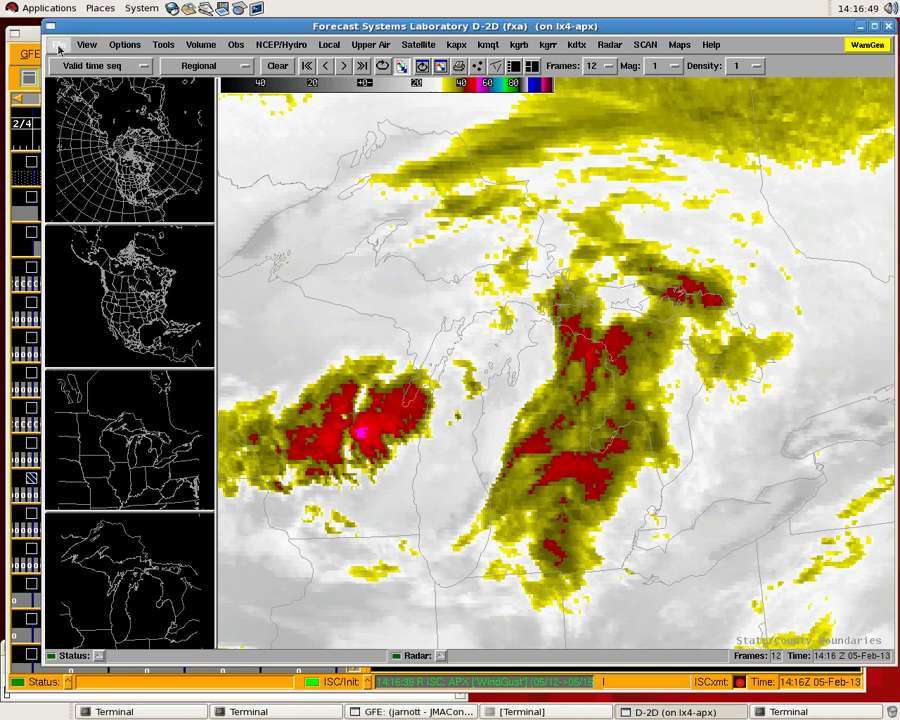
- Return to the GFE Sky SFC grid showing 100 across northern Michigan zones
left_click(28, 30)
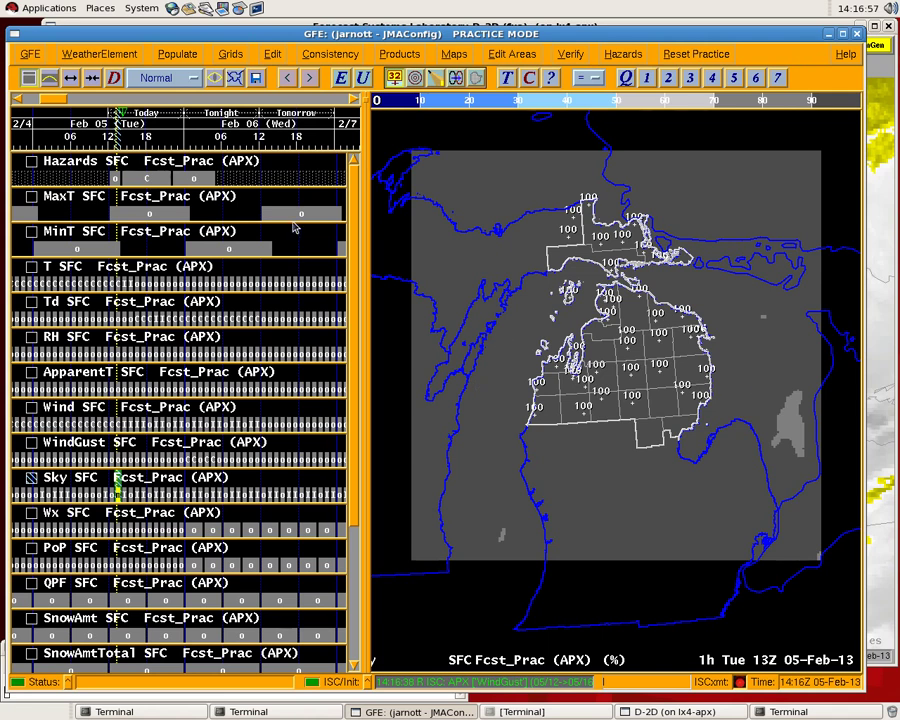
- Rerun ESTF_Satellite with IR temp clear 10 °C and cloudy -20 °C, then move the dialog aside
left_click(174, 54)
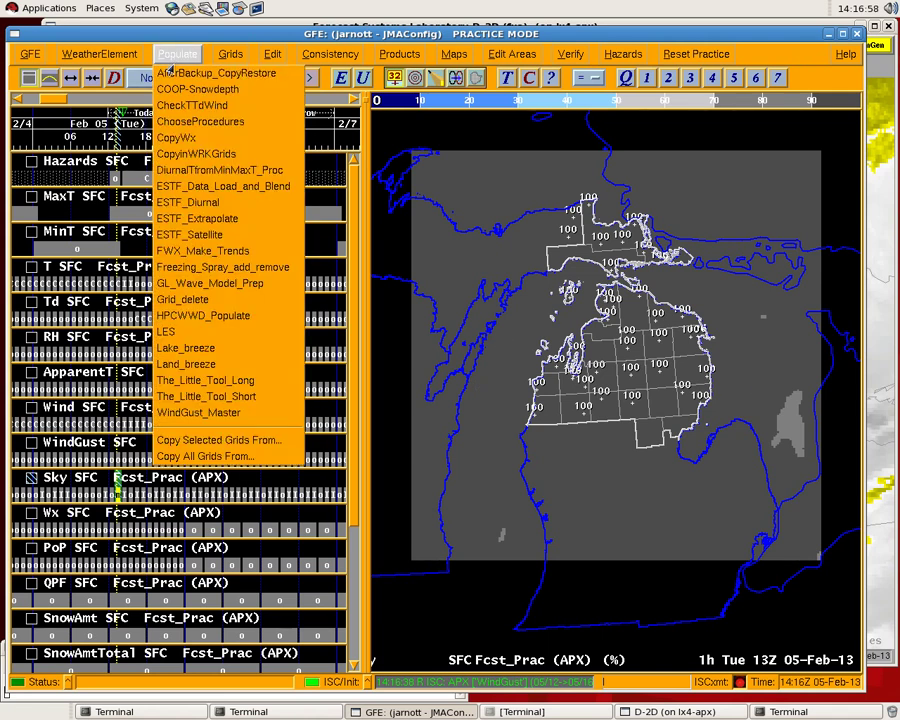
left_click(180, 234)
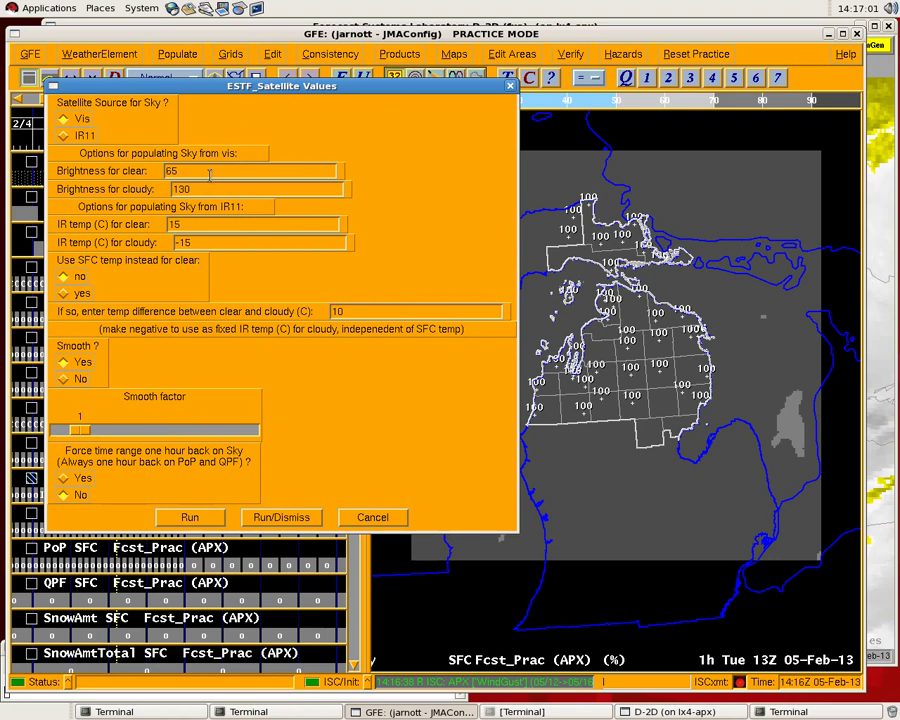
left_click(210, 226)
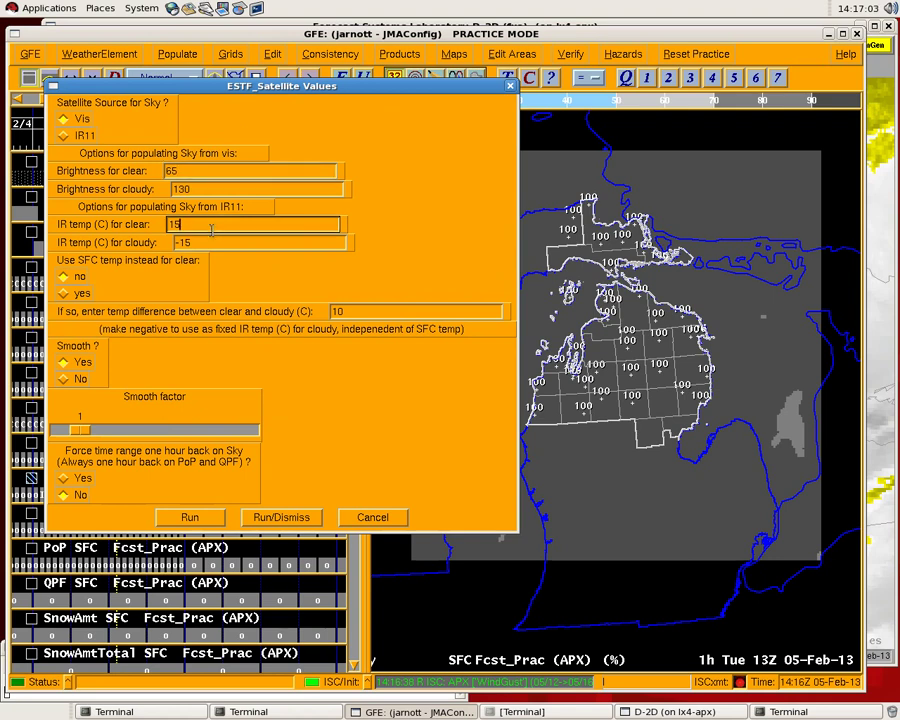
double_click(211, 229)
type("10")
key("Tab")
key("BackSpace")
type("-20")
left_click(218, 516)
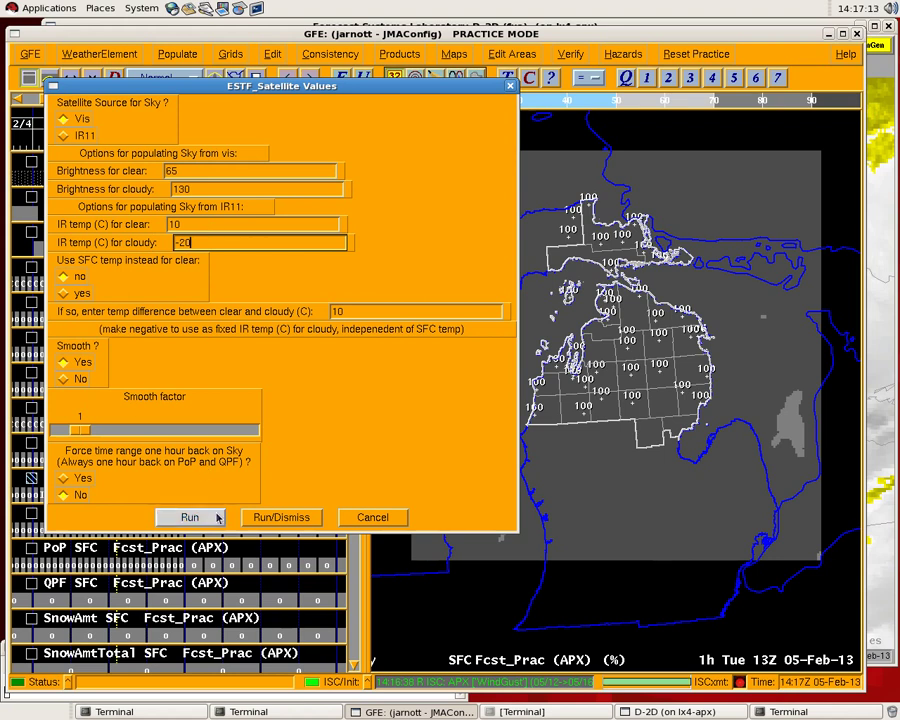
left_click_drag(297, 100, 263, 174)
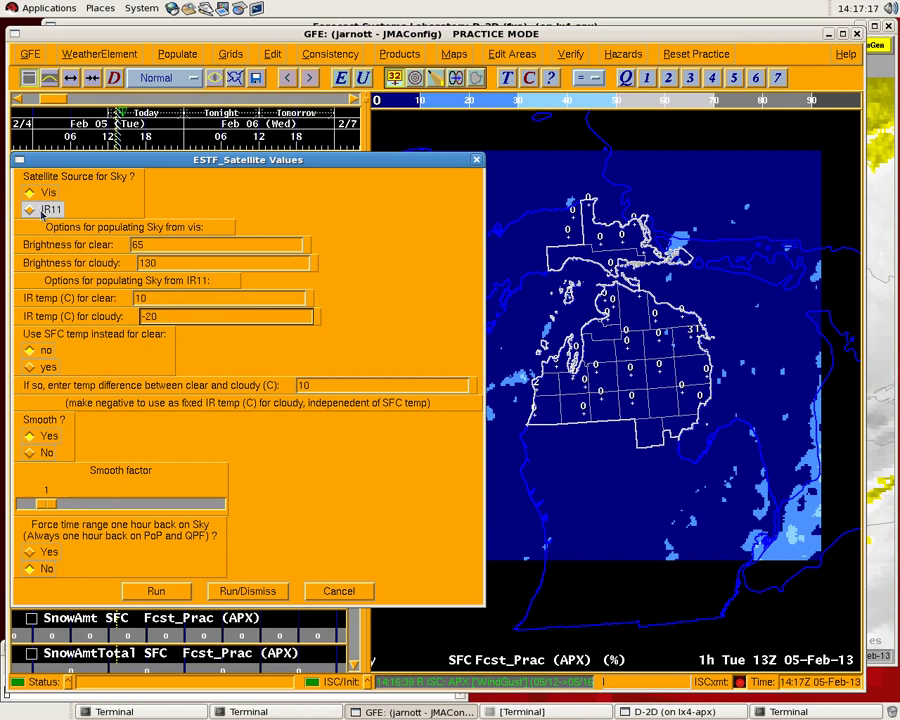
- Rerun the tool with Vis as the satellite source, recomputing Sky to mostly 0
left_click(150, 592)
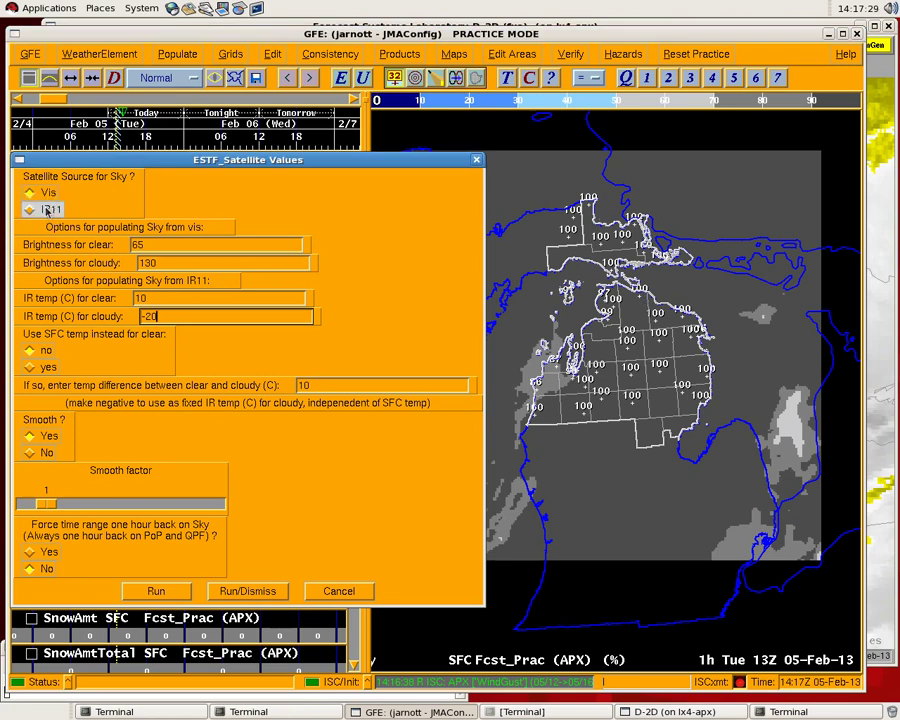
left_click(158, 593)
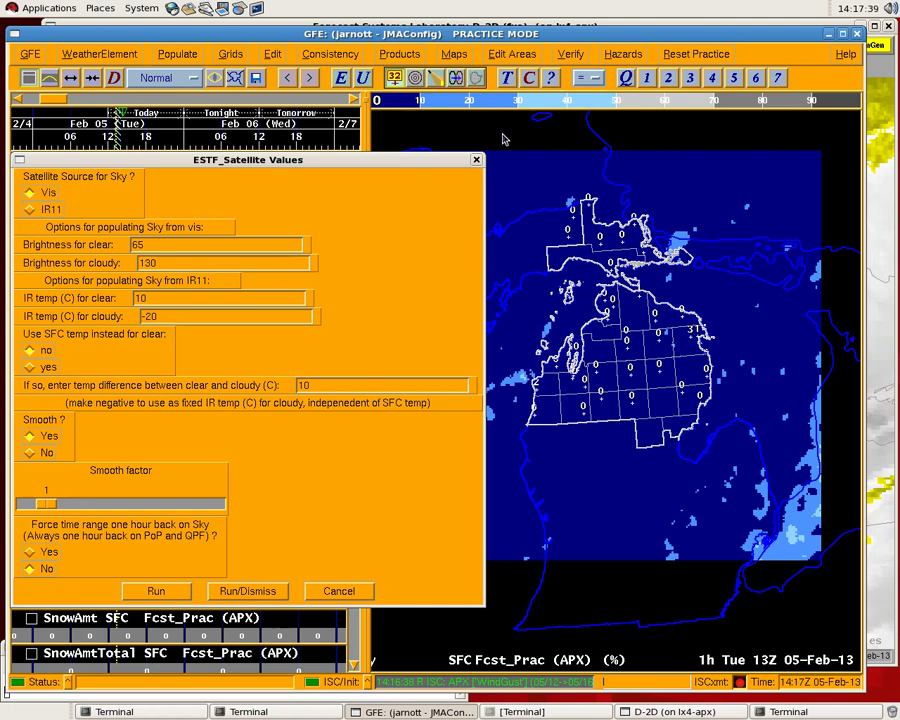
- Set Brightness for clear to 30 and Brightness for cloudy to 100
left_click(352, 24)
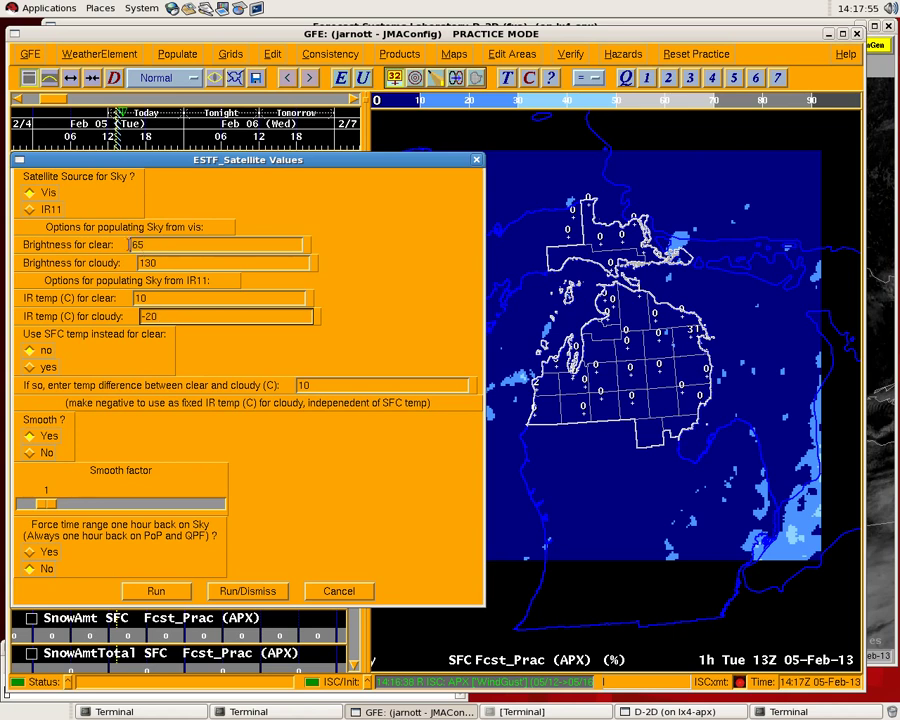
left_click(161, 245)
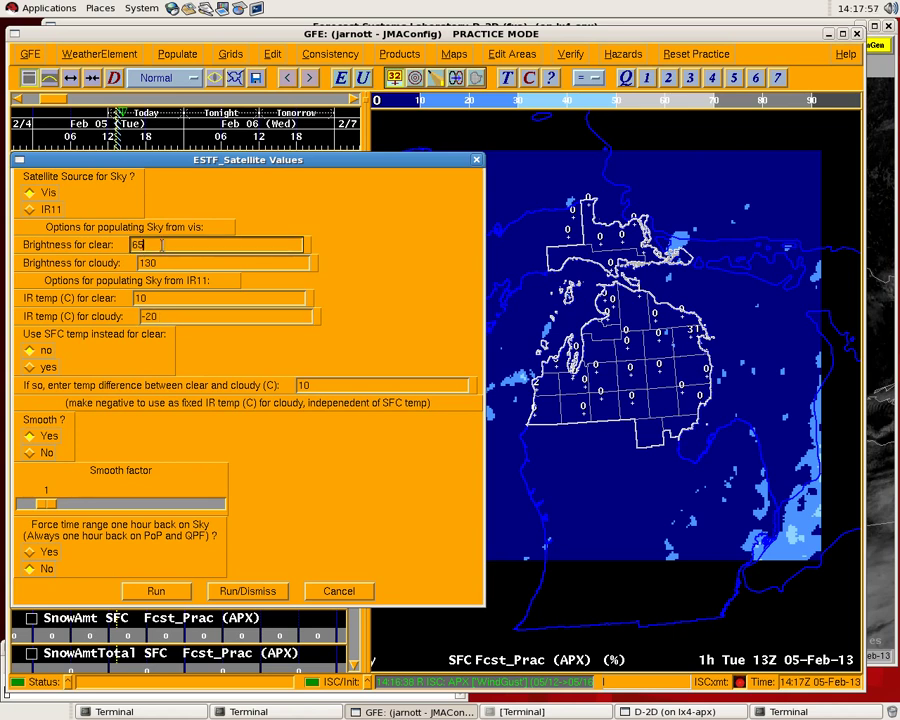
key("BackSpace")
key("BackSpace")
type("30")
key("Tab")
type("100")
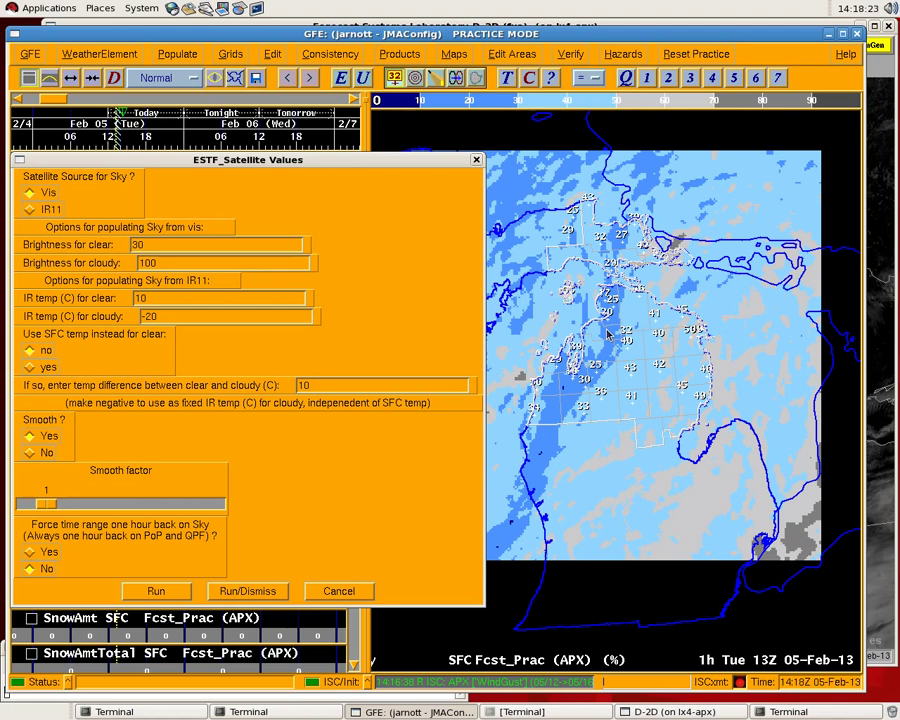
- Raise the Smooth factor from 1 to 4 and rerun to smooth the Sky grid
left_click(280, 266)
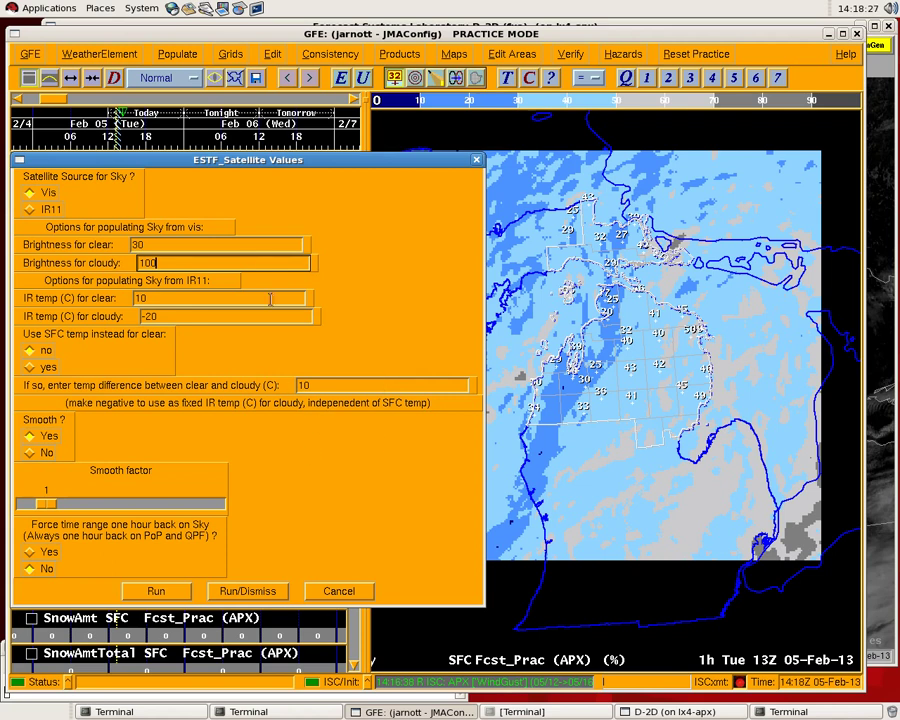
left_click_drag(57, 511, 102, 515)
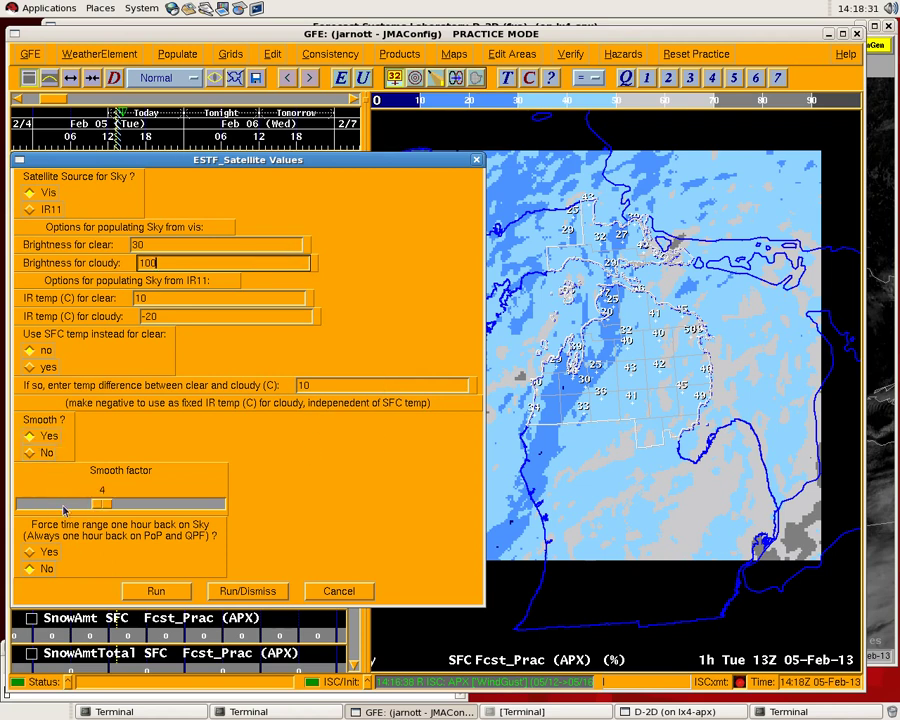
left_click(152, 591)
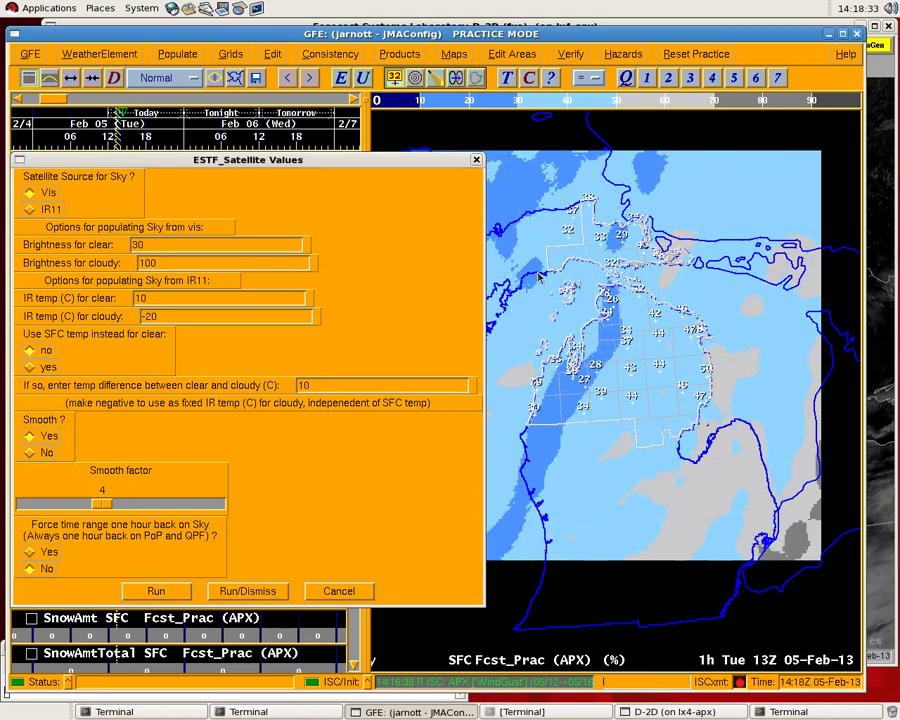